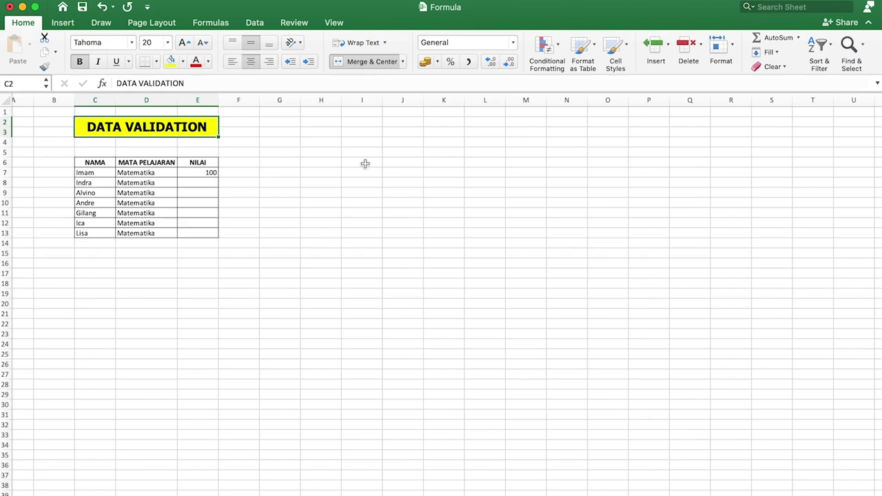
Test the existing validation on cell E7 by entering 1000 and accepting the out-of-range value.
{"action": "left_click", "coordinate": [194, 186]}
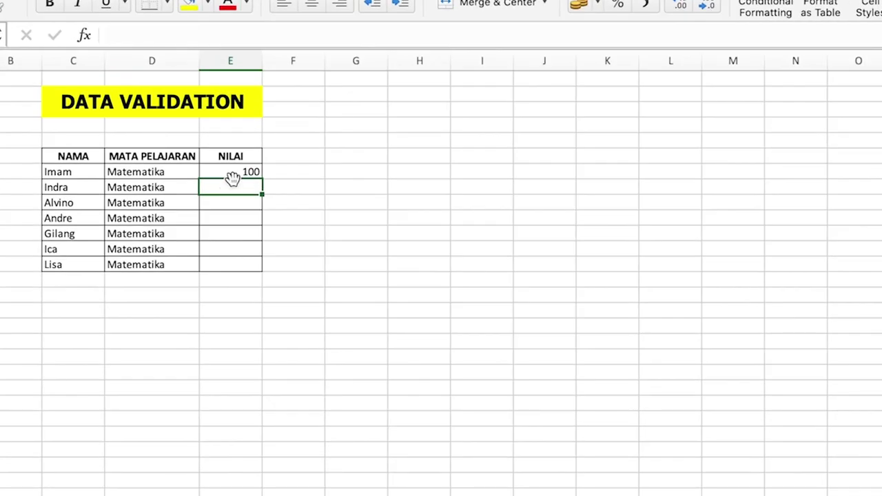
{"action": "left_click", "coordinate": [199, 173]}
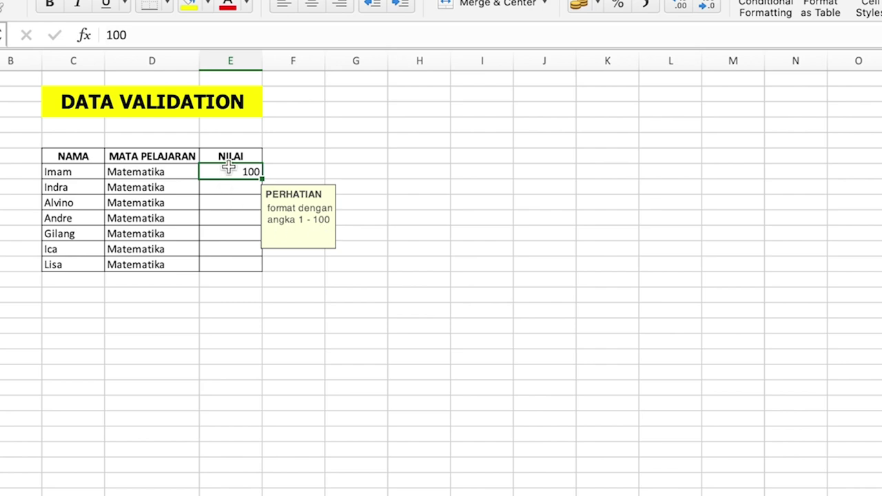
{"action": "type", "text": "1000"}
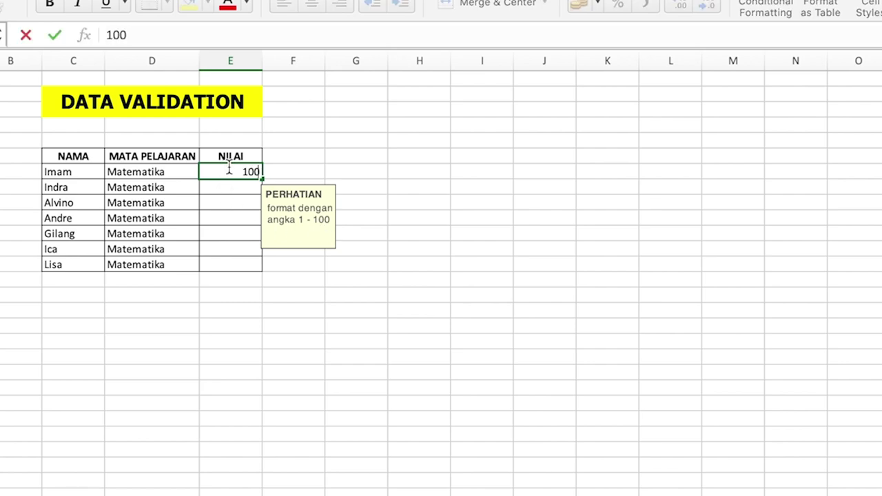
{"action": "key", "text": "Return"}
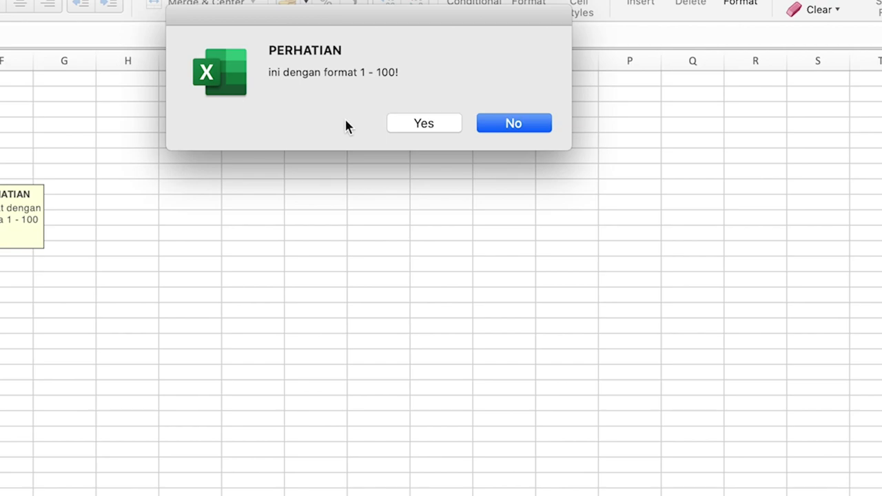
{"action": "left_click", "coordinate": [448, 131]}
Clear all data validation settings from the NILAI cells E7:E13.
{"action": "left_click", "coordinate": [249, 155]}
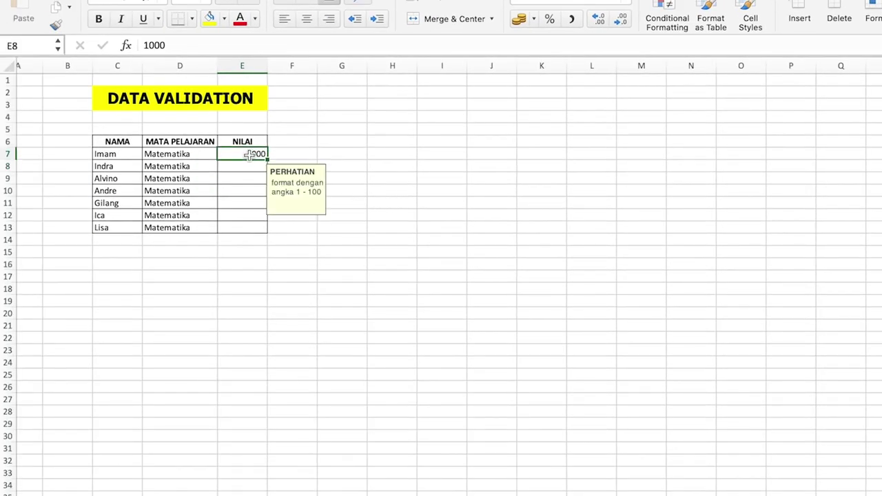
{"action": "mouse_move", "coordinate": [249, 155]}
{"action": "left_mouse_down"}
{"action": "mouse_move", "coordinate": [249, 242]}
{"action": "mouse_move", "coordinate": [250, 226]}
{"action": "left_mouse_up"}
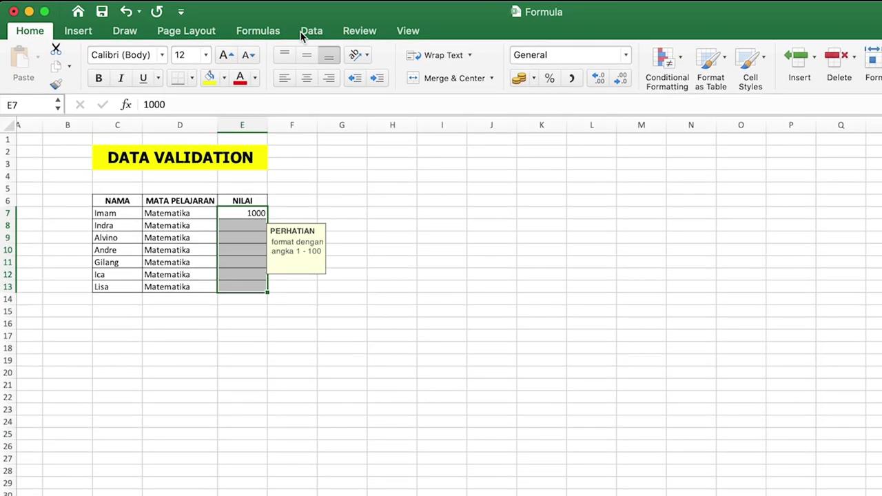
{"action": "left_click", "coordinate": [311, 31]}
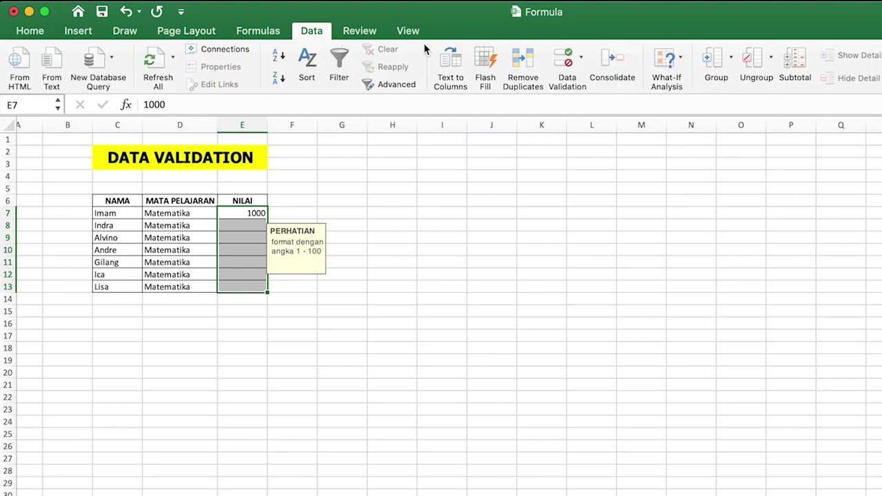
{"action": "left_click", "coordinate": [567, 63]}
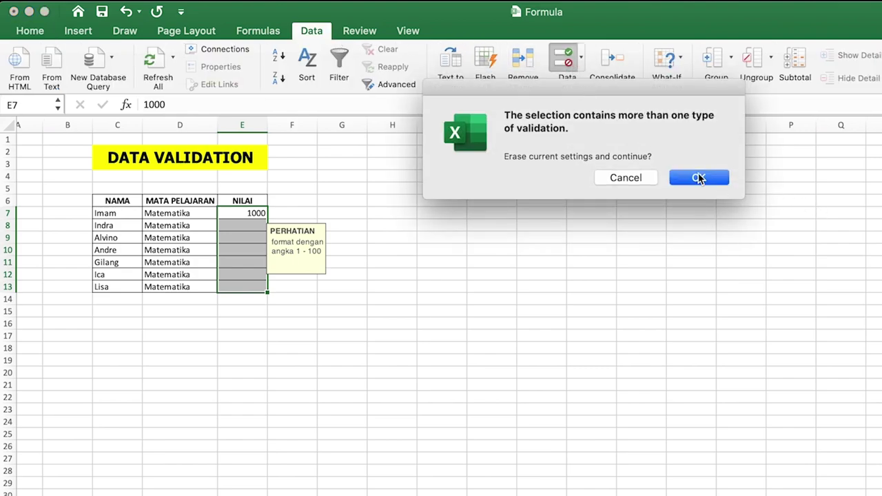
{"action": "left_click", "coordinate": [699, 178]}
{"action": "left_click", "coordinate": [421, 329]}
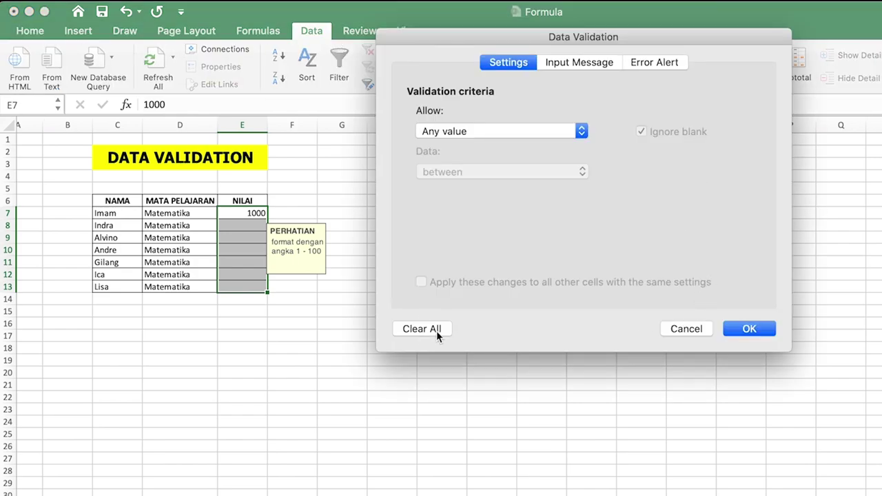
{"action": "left_click", "coordinate": [741, 331]}
{"action": "left_click", "coordinate": [414, 297]}
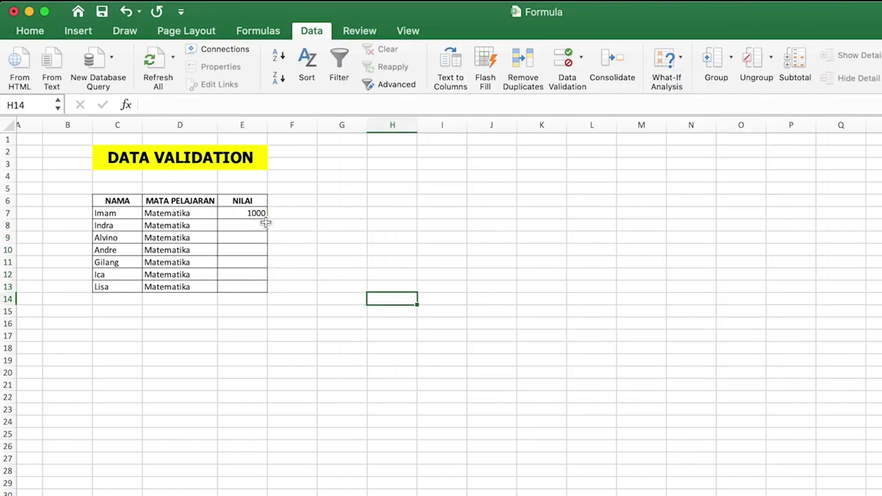
Delete the value in cell E7 of the NILAI column.
{"action": "left_click", "coordinate": [255, 213]}
{"action": "key", "text": "Delete"}
{"action": "left_click", "coordinate": [392, 262]}
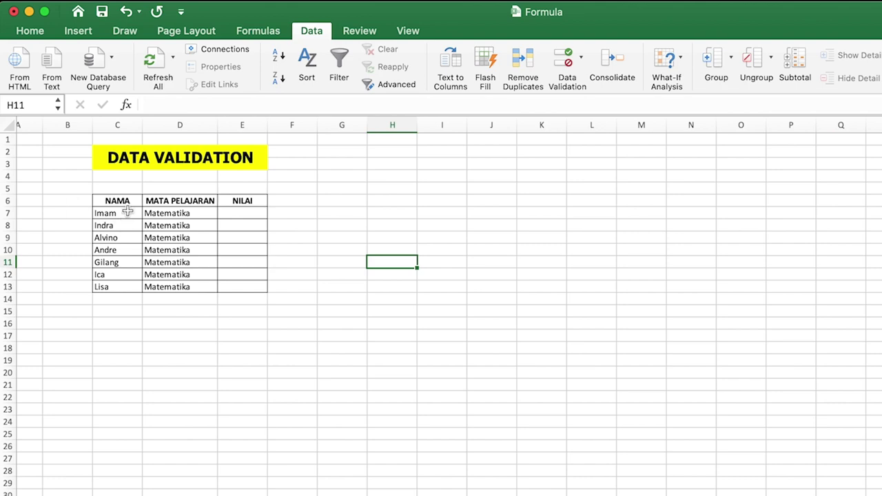
Set cell E7's data validation criteria to whole numbers between a minimum of 0 and a maximum of 100.
{"action": "left_click", "coordinate": [255, 213]}
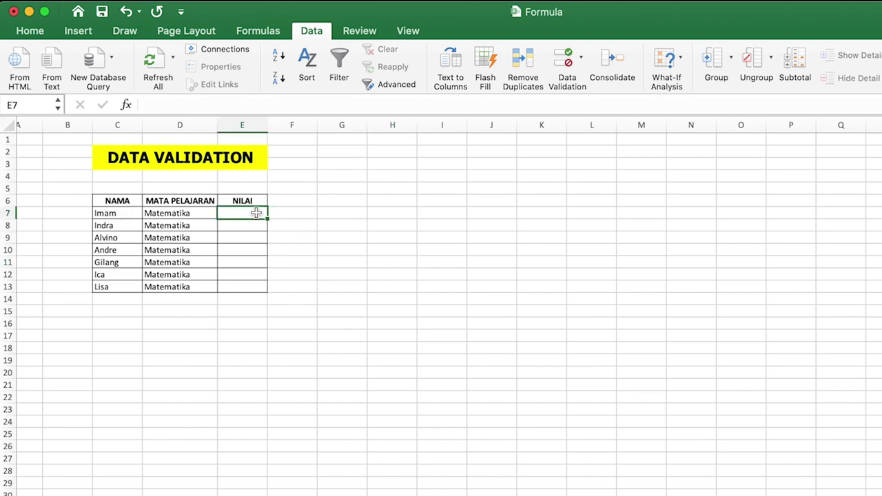
{"action": "left_click", "coordinate": [560, 69]}
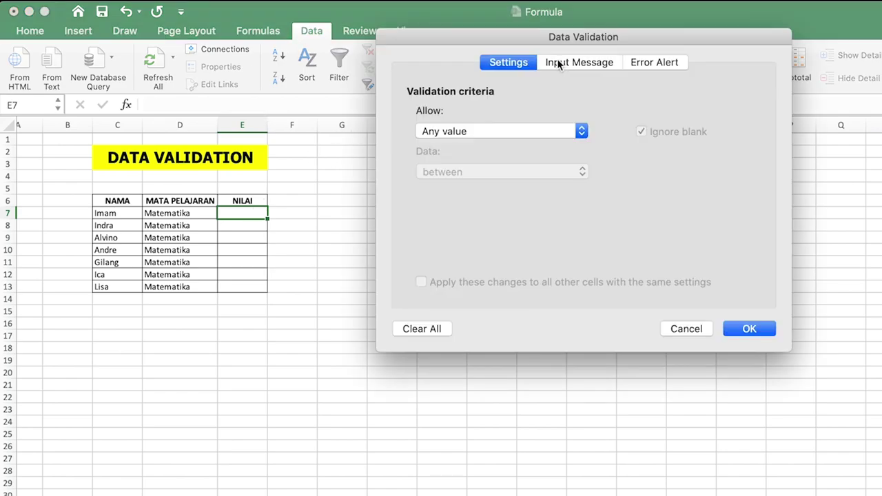
{"action": "left_click", "coordinate": [517, 131]}
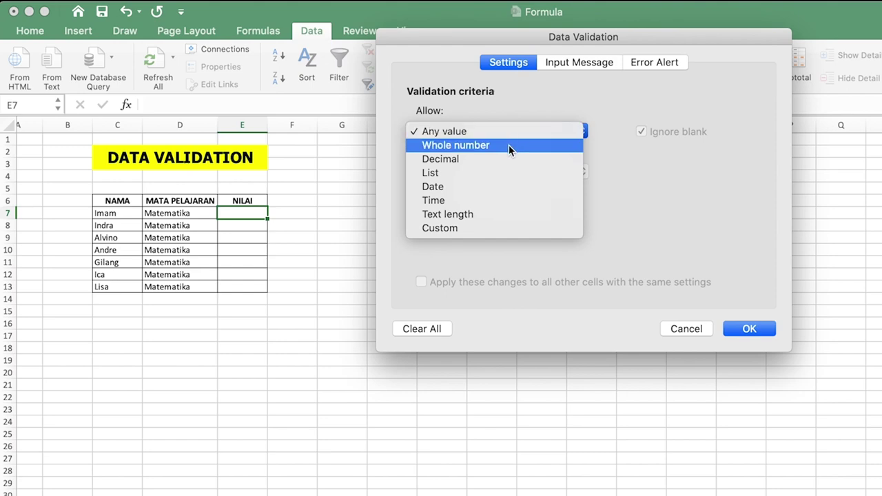
{"action": "left_click", "coordinate": [508, 144]}
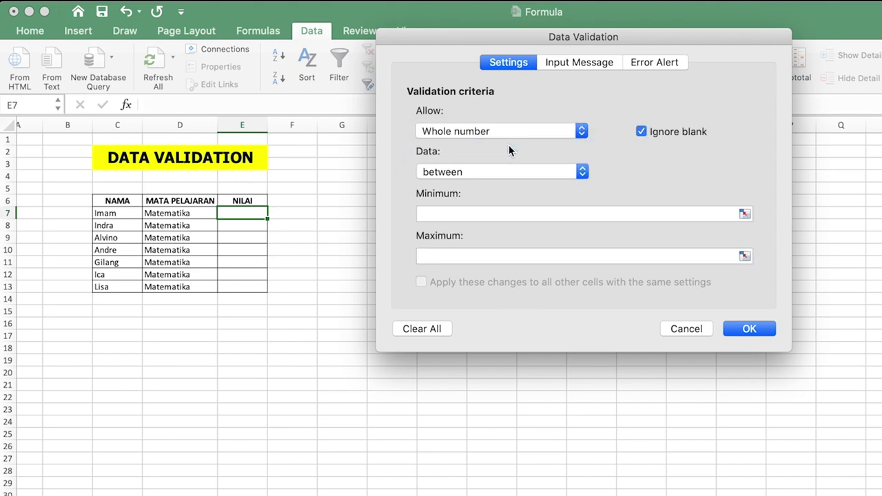
{"action": "left_click", "coordinate": [510, 214]}
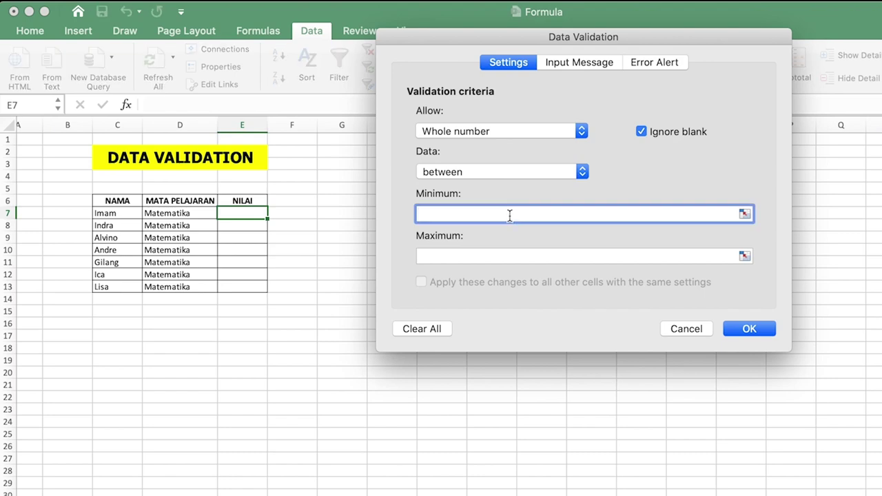
{"action": "type", "text": "0"}
{"action": "key", "text": "Tab"}
{"action": "type", "text": "1"}
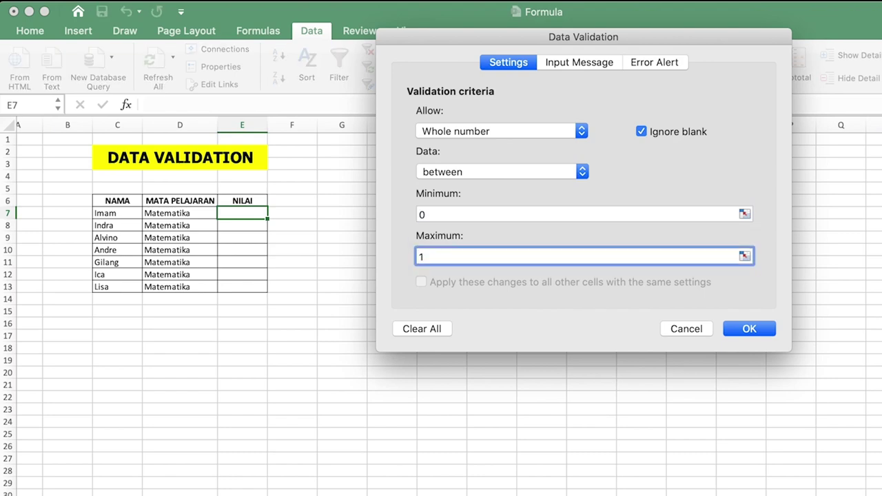
{"action": "type", "text": "00"}
{"action": "left_click", "coordinate": [547, 172]}
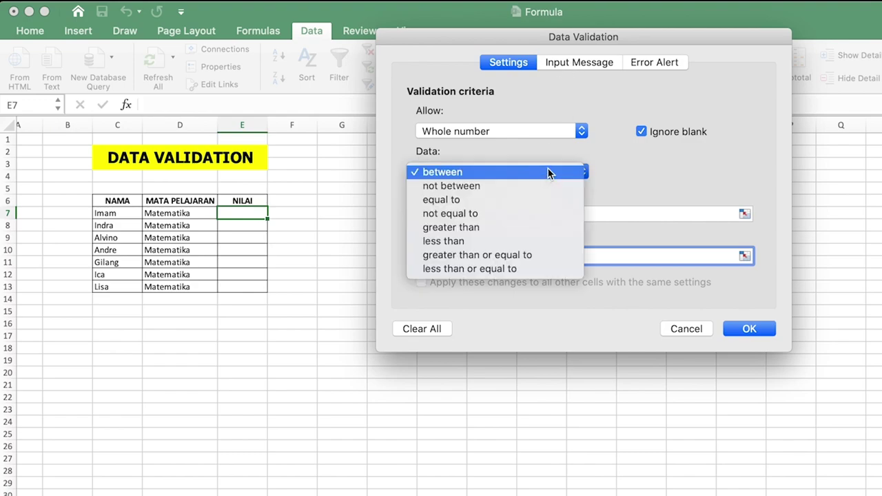
{"action": "left_click", "coordinate": [547, 172]}
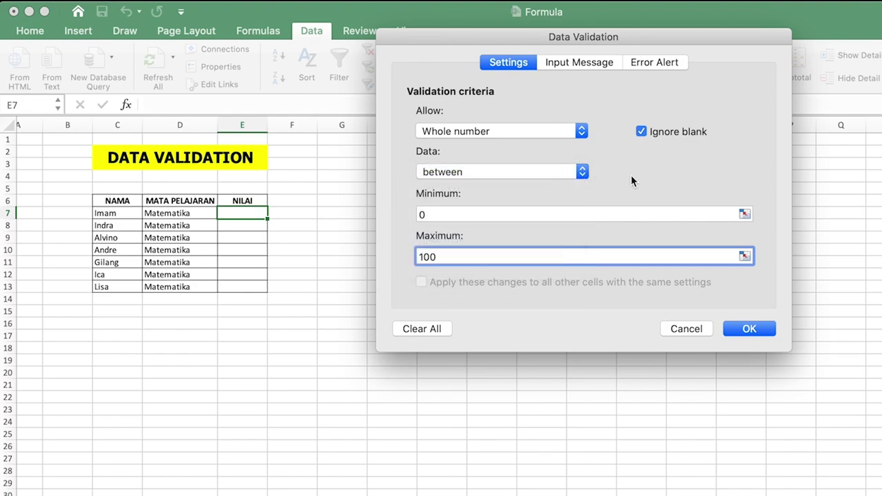
{"action": "left_click", "coordinate": [545, 171]}
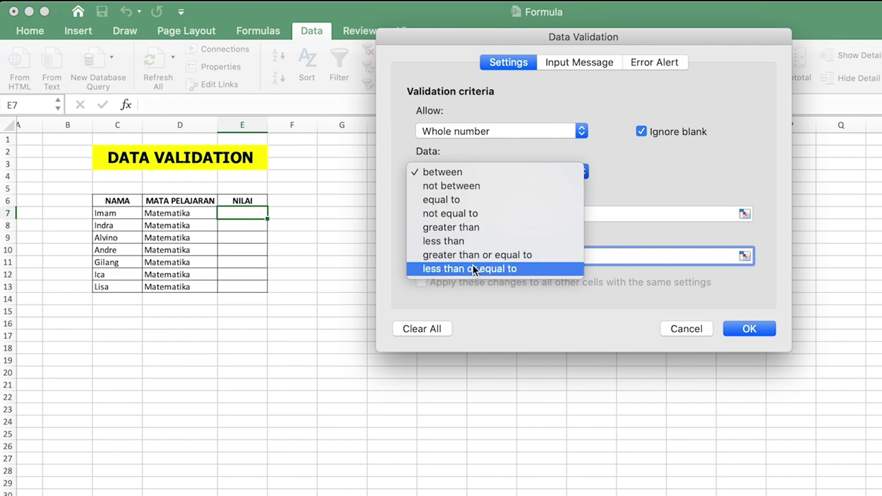
{"action": "left_click", "coordinate": [625, 160]}
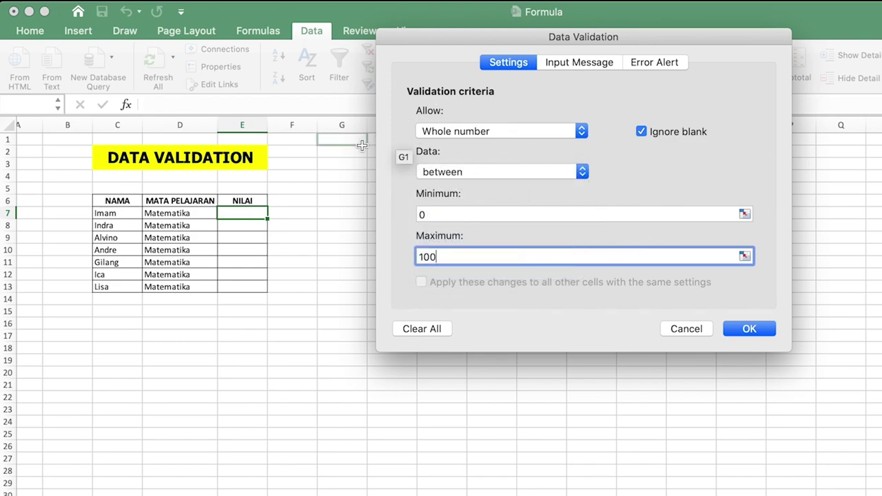
Add an input message for cell E7 with the title "PERINGATAN" and the text "menggunakan angka 1-100".
{"action": "left_click", "coordinate": [579, 62]}
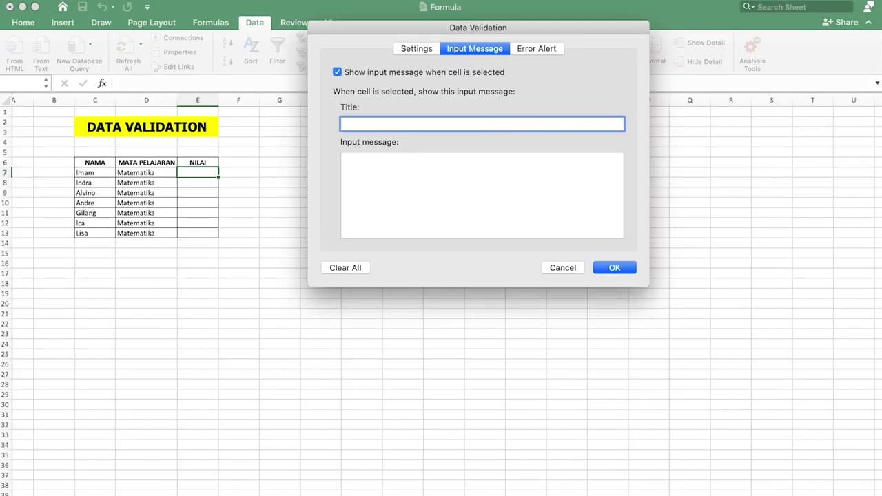
{"action": "left_click", "coordinate": [340, 72]}
{"action": "left_click", "coordinate": [340, 73]}
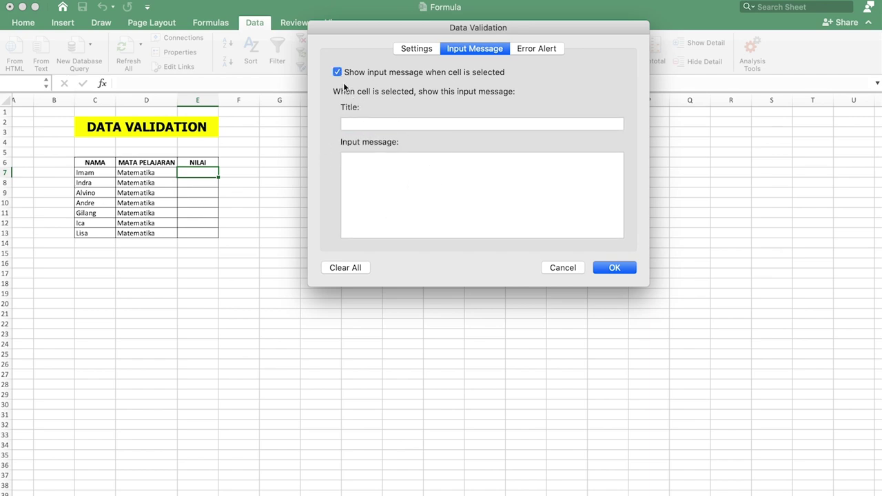
{"action": "left_click", "coordinate": [358, 126]}
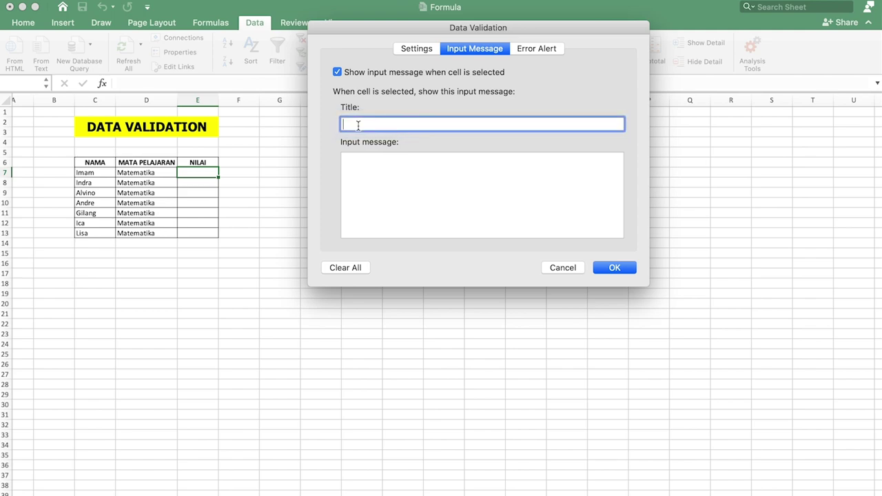
{"action": "type", "text": "PERINGATAN"}
{"action": "key", "text": "Tab"}
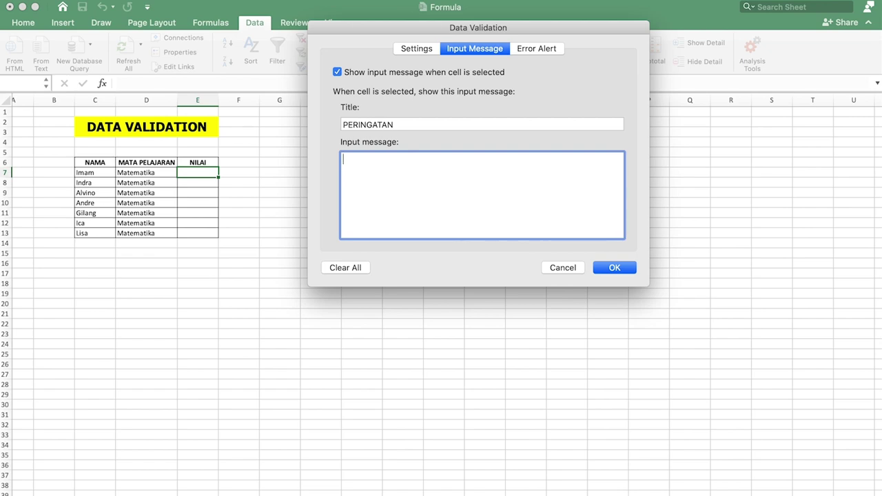
{"action": "type", "text": "menggunakan angka 1-100"}
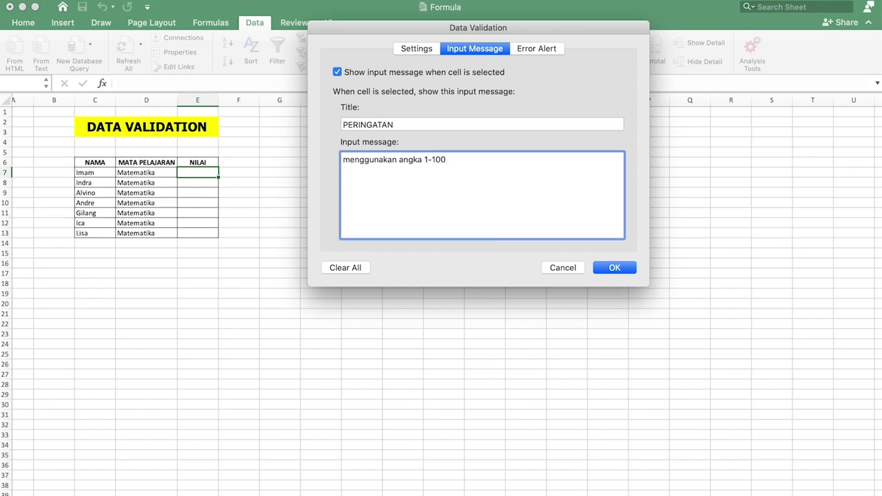
Give the error alert the title "PERINGATAN" and the error message "gunakan angka 1-100".
{"action": "left_click", "coordinate": [542, 49]}
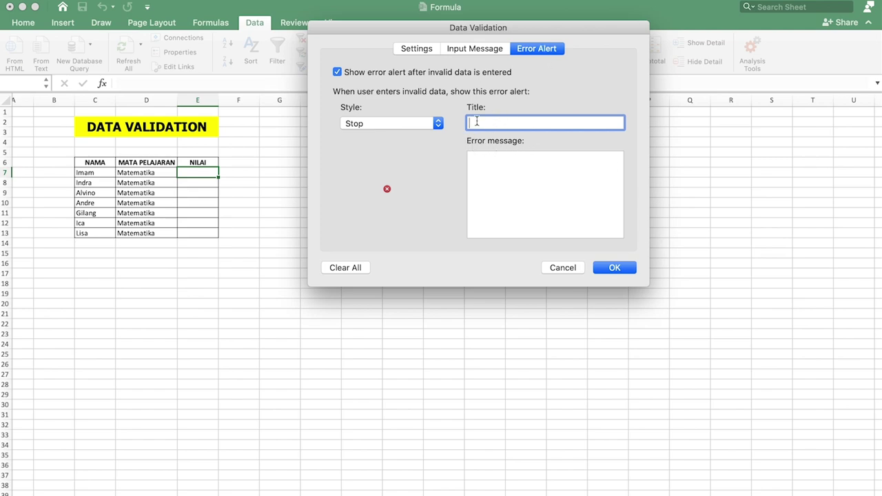
{"action": "type", "text": "PERINGAKA"}
{"action": "key", "text": "BackSpace"}
{"action": "key", "text": "BackSpace"}
{"action": "type", "text": "TAN"}
{"action": "key", "text": "Tab"}
{"action": "type", "text": "gun"}
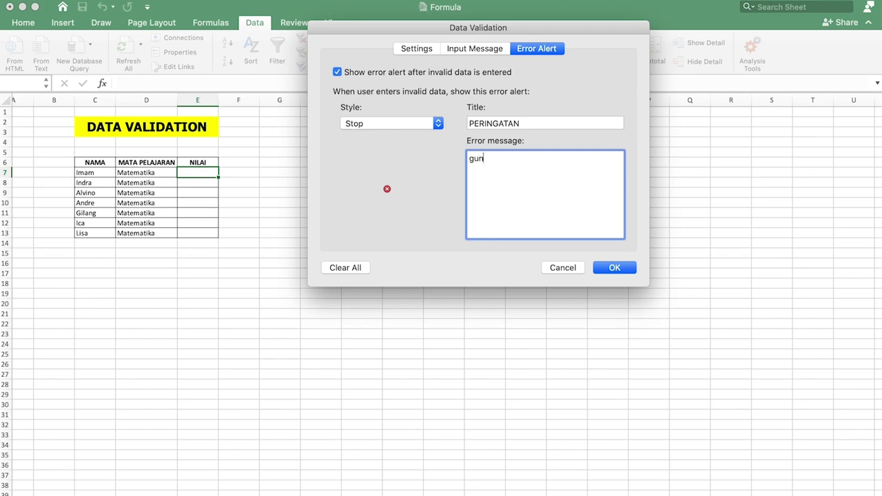
{"action": "type", "text": "akan angka 1-100"}
Set the error alert style to Warning and apply the validation rule to cell E7.
{"action": "left_click", "coordinate": [425, 128]}
{"action": "left_click", "coordinate": [414, 140]}
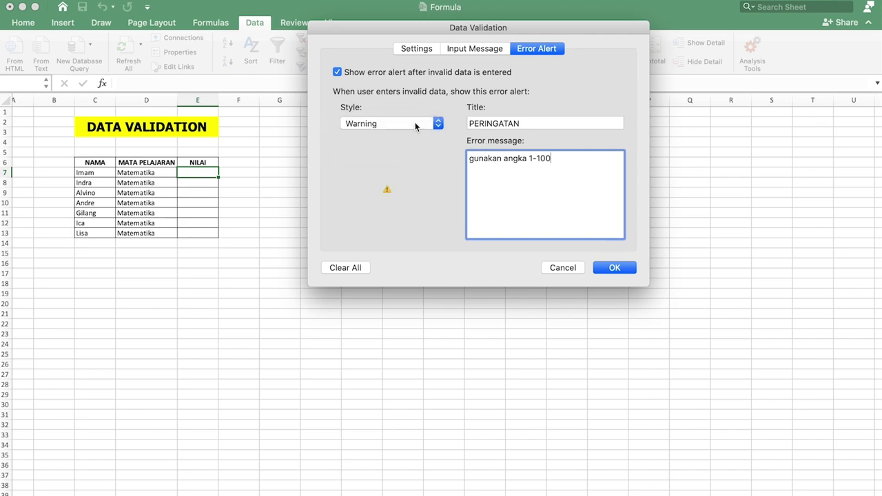
{"action": "left_click", "coordinate": [414, 122]}
{"action": "left_click", "coordinate": [413, 113]}
{"action": "left_click", "coordinate": [415, 122]}
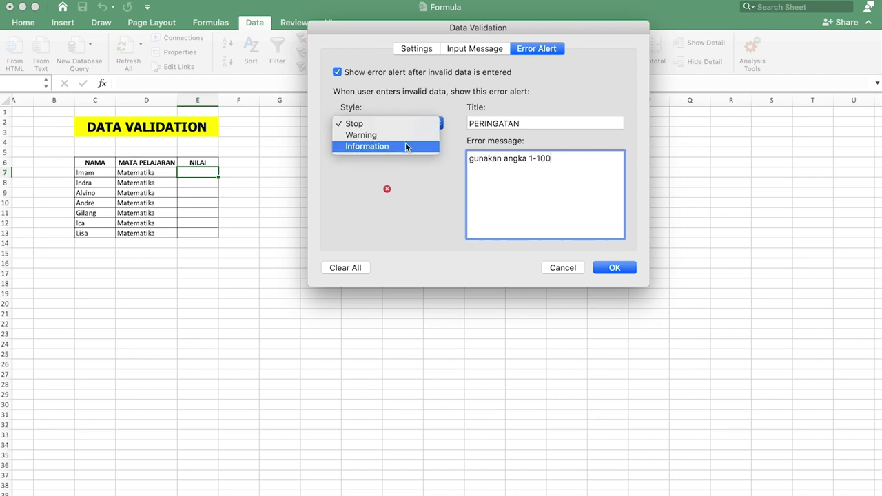
{"action": "left_click", "coordinate": [405, 141]}
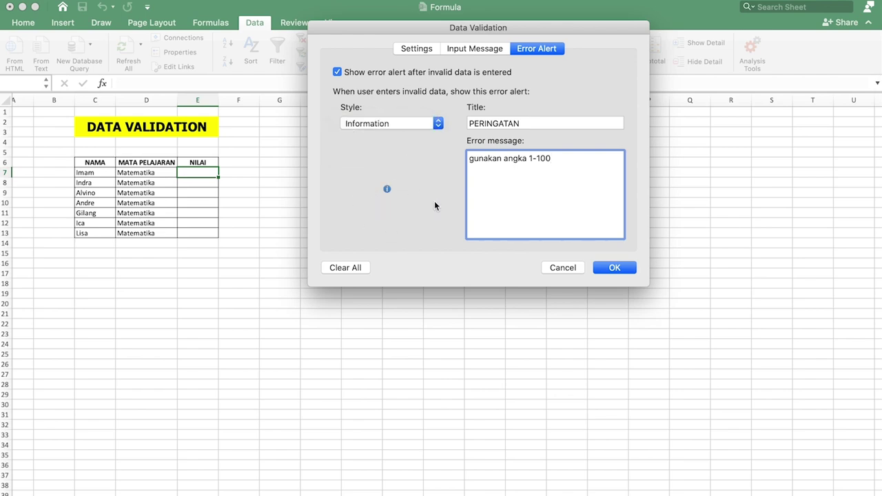
{"action": "left_click", "coordinate": [431, 124]}
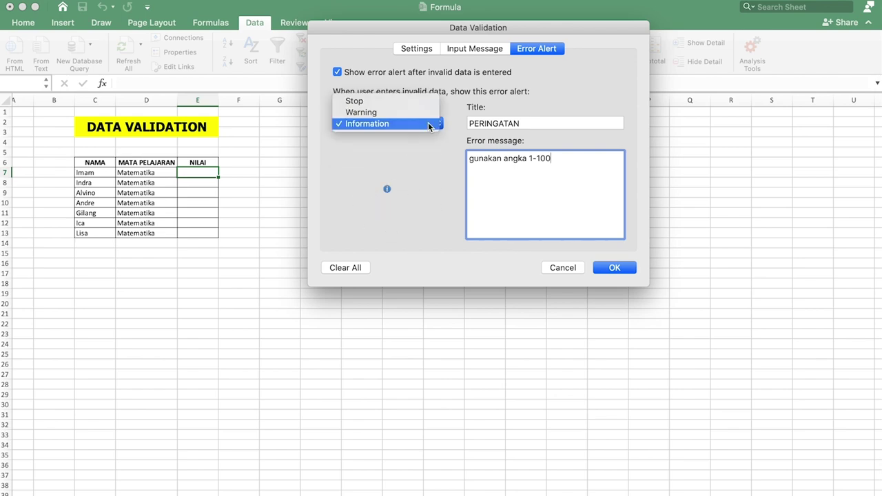
{"action": "left_click", "coordinate": [380, 113]}
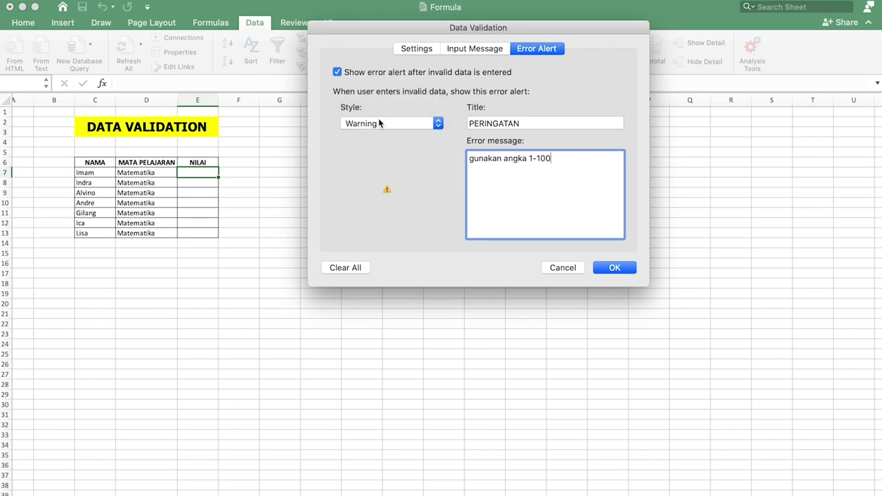
{"action": "left_click", "coordinate": [384, 124]}
{"action": "left_click", "coordinate": [440, 203]}
{"action": "left_click", "coordinate": [615, 268]}
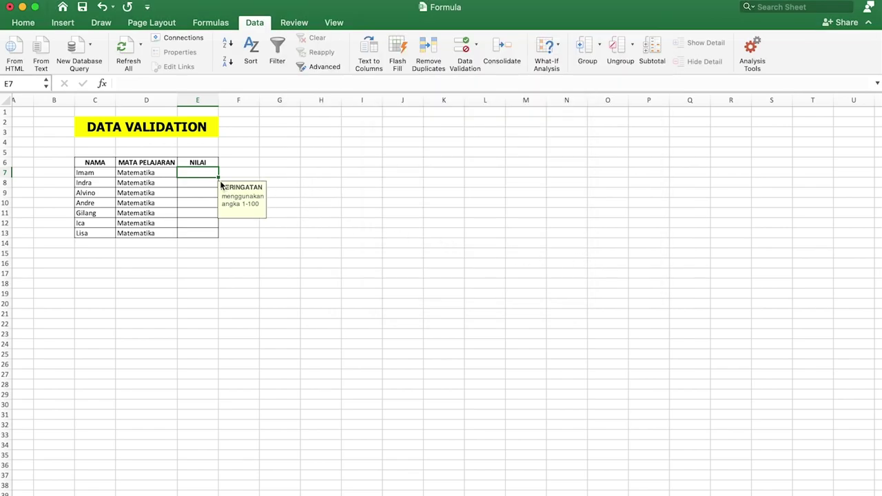
Test the validation rule by entering 1100 in cell E7 and accepting the value despite the warning.
{"action": "left_click", "coordinate": [195, 183]}
{"action": "left_click", "coordinate": [192, 169]}
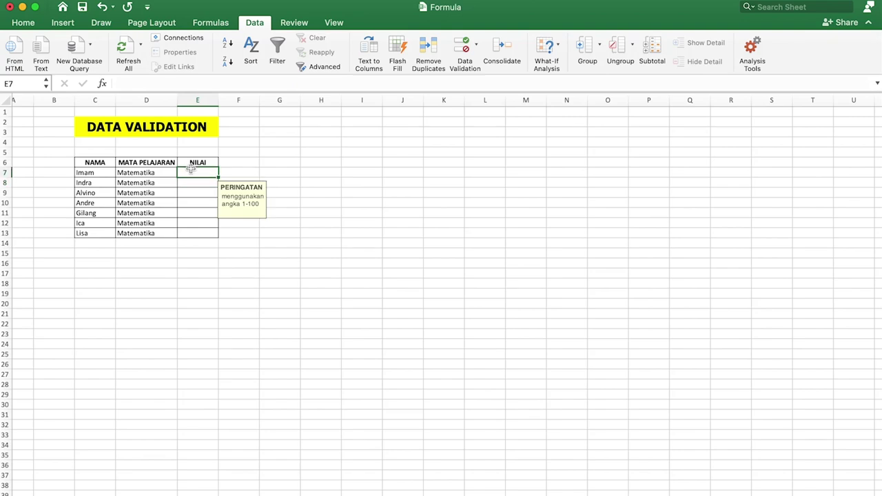
{"action": "left_click", "coordinate": [319, 184]}
{"action": "left_click", "coordinate": [197, 173]}
{"action": "type", "text": "10"}
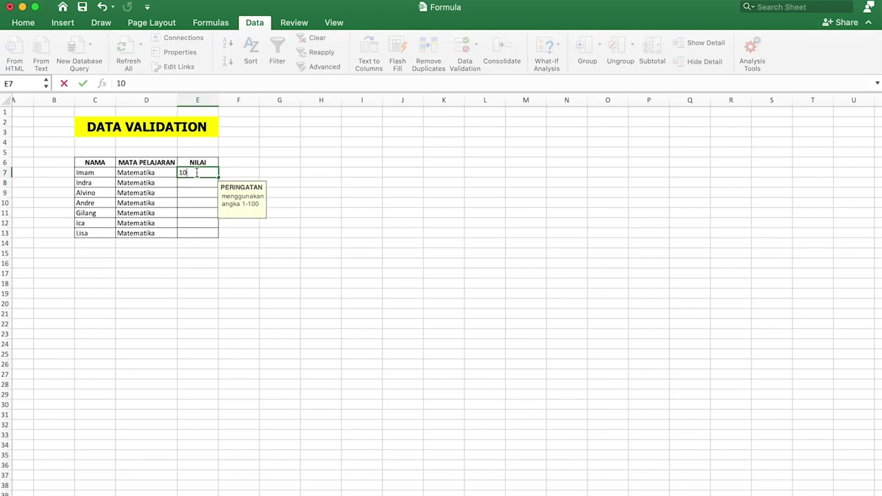
{"action": "key", "text": "BackSpace"}
{"action": "key", "text": "BackSpace"}
{"action": "type", "text": "1100"}
{"action": "key", "text": "Return"}
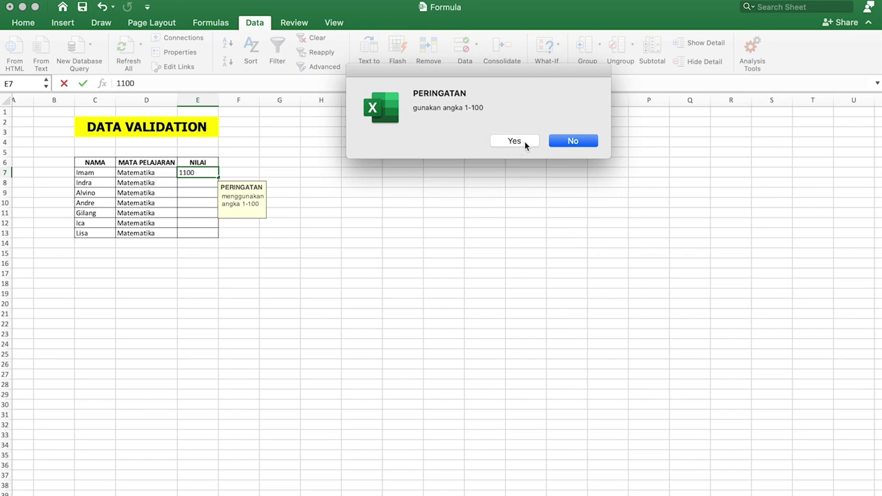
{"action": "left_click", "coordinate": [567, 142]}
{"action": "key", "text": "Return"}
{"action": "key", "text": "Return"}
Enter 333 in cell E8, directly below the validated NILAI cell, to compare it with the unvalidated cell.
{"action": "type", "text": "333"}
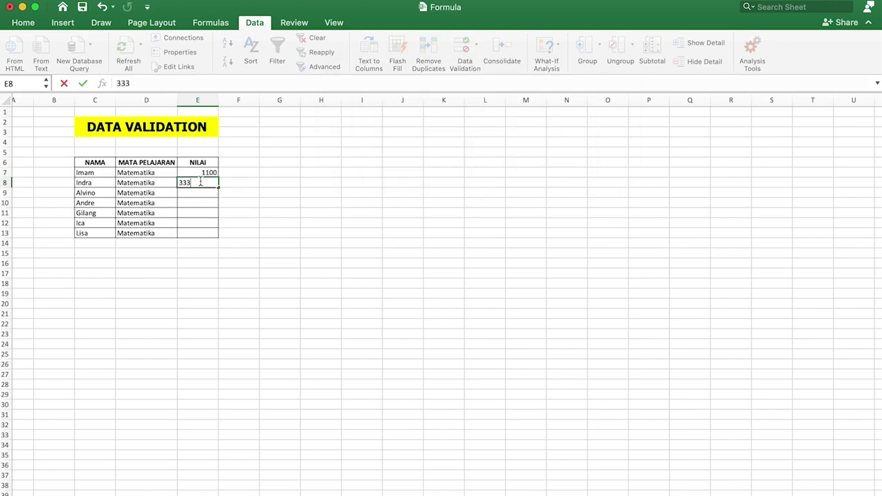
{"action": "key", "text": "Return"}
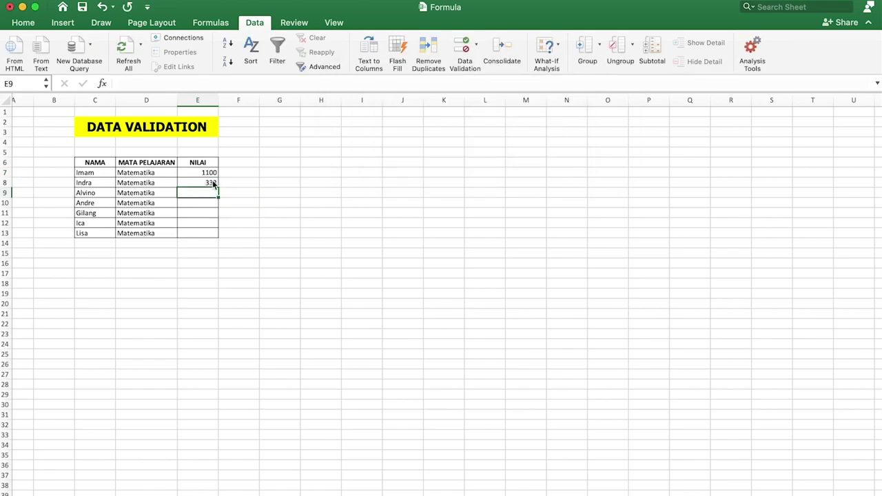
{"action": "left_click", "coordinate": [230, 182]}
{"action": "left_click", "coordinate": [228, 163]}
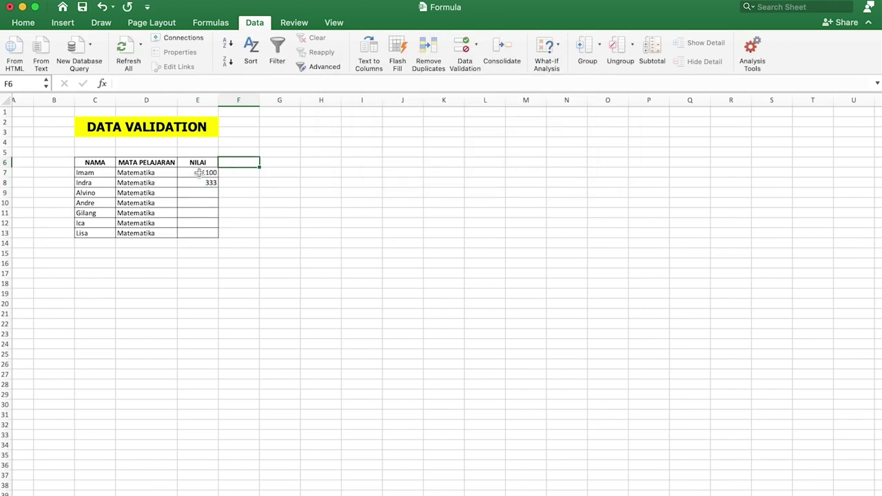
{"action": "left_click_drag", "start_coordinate": [197, 173], "coordinate": [195, 231]}
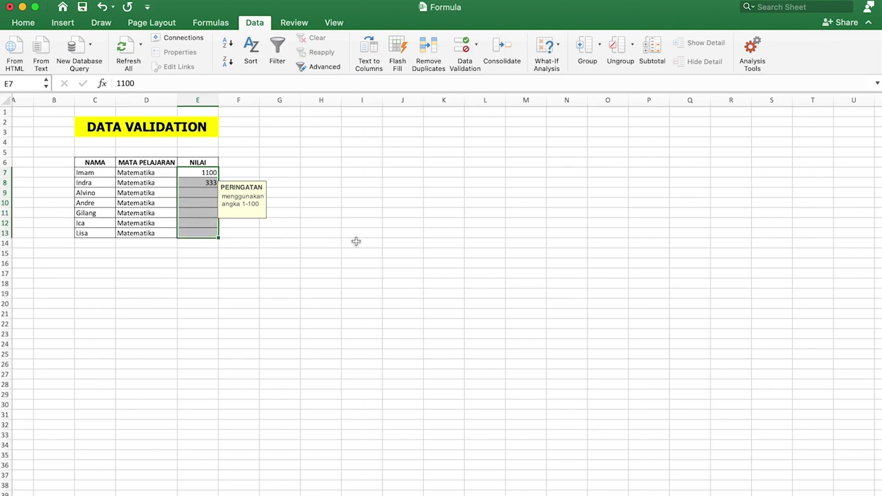
{"action": "left_click", "coordinate": [338, 210]}
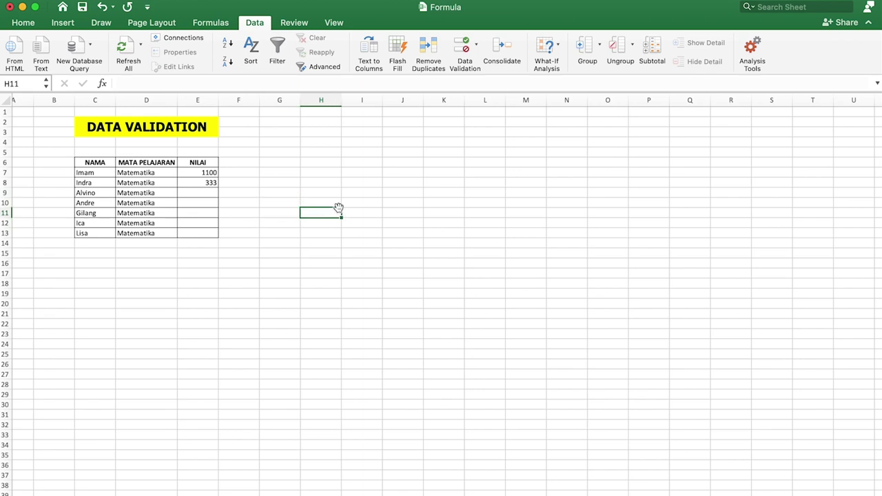
{"action": "left_click", "coordinate": [253, 171]}
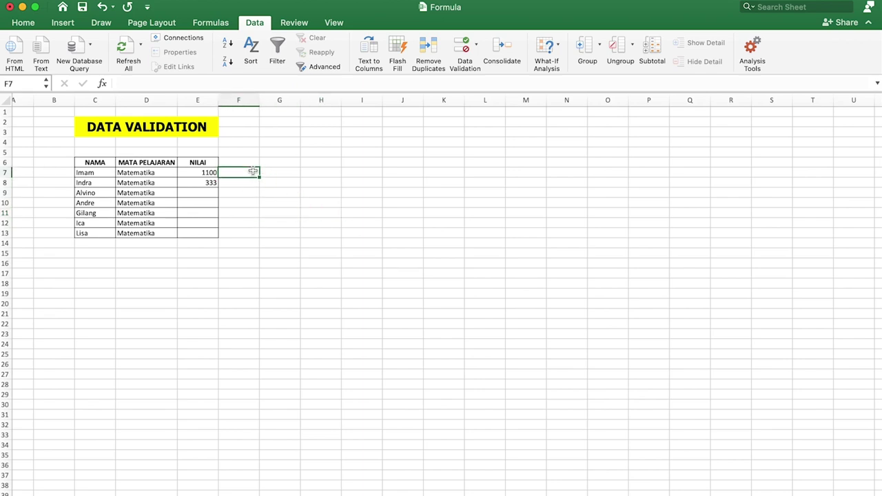
{"action": "left_click", "coordinate": [192, 172]}
{"action": "left_click_drag", "start_coordinate": [210, 180], "coordinate": [207, 262]}
{"action": "left_click", "coordinate": [207, 171]}
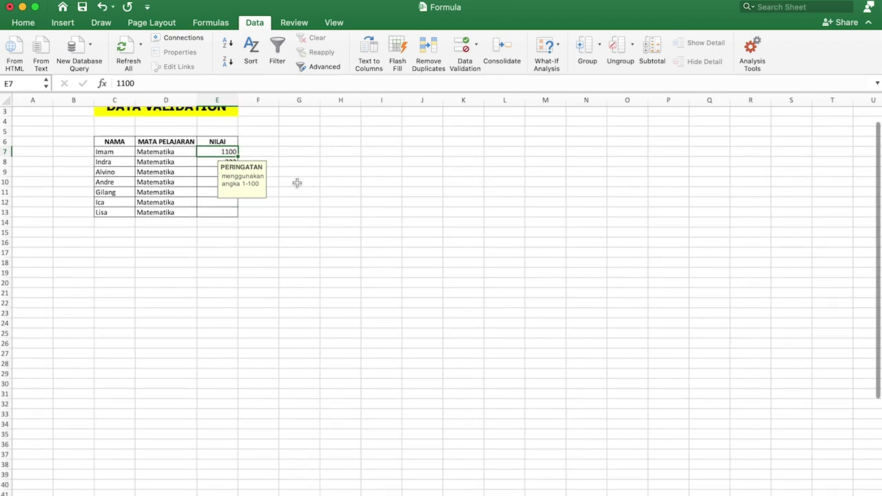
{"action": "scroll", "coordinate": [295, 181], "scroll_direction": "up", "scroll_amount": 2}
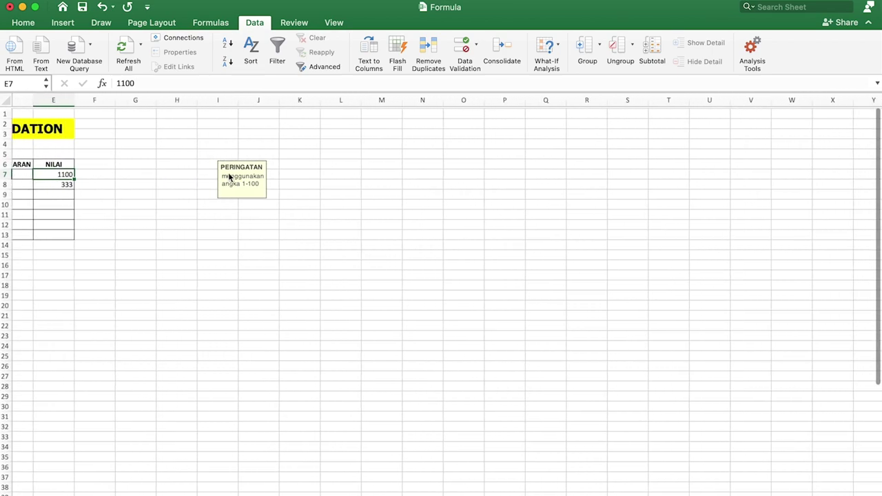